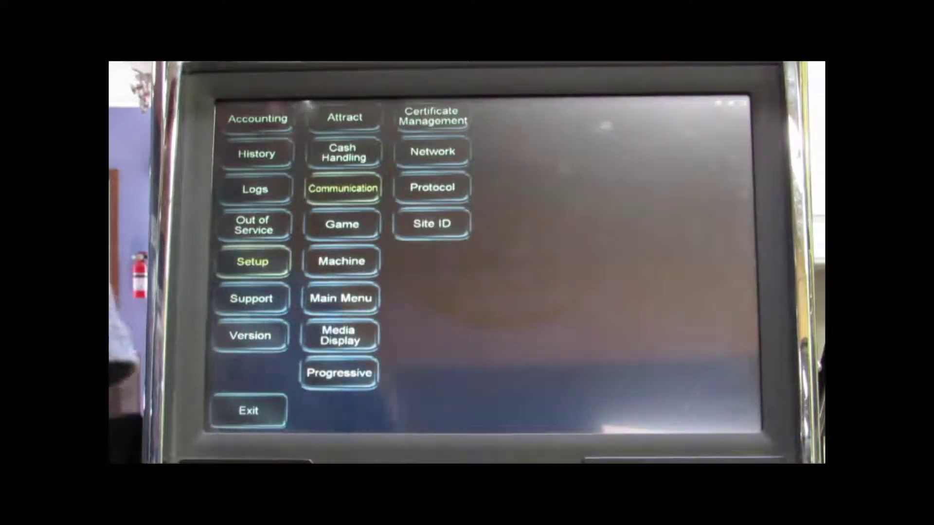
# - Open Protocol Setup from the Setup communication options
pyautogui.click(432, 188)
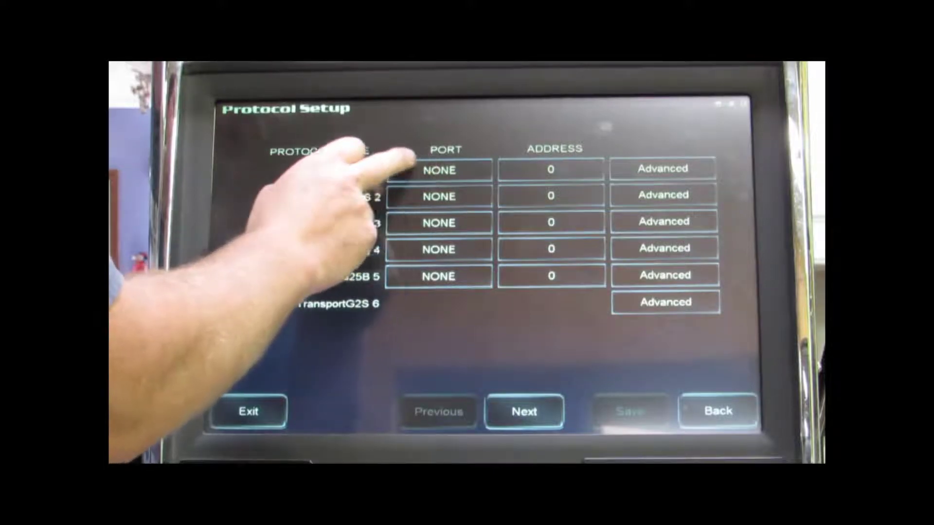
# - Set SerialSAS 1's port to COMM 1
pyautogui.click(439, 170)
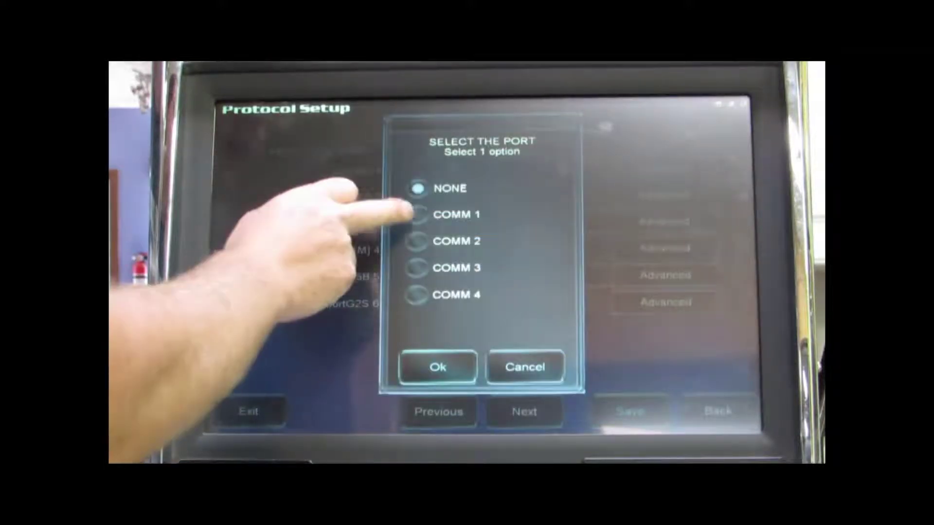
pyautogui.click(417, 215)
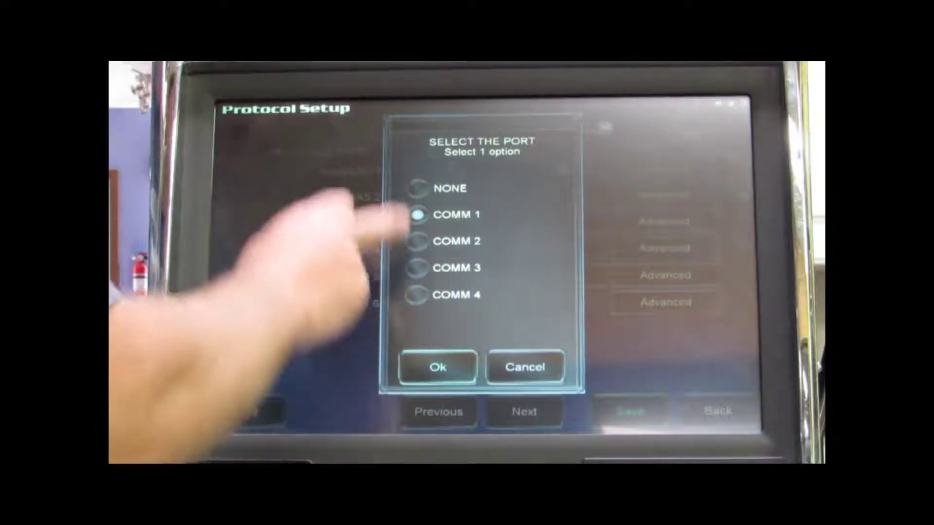
pyautogui.click(438, 367)
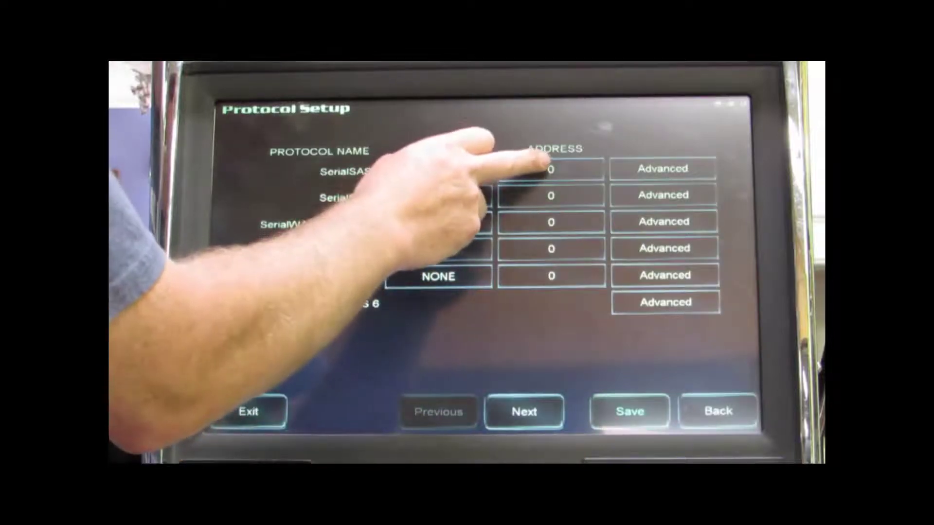
# - Give SerialSAS 1 a poll address of 1
pyautogui.click(550, 169)
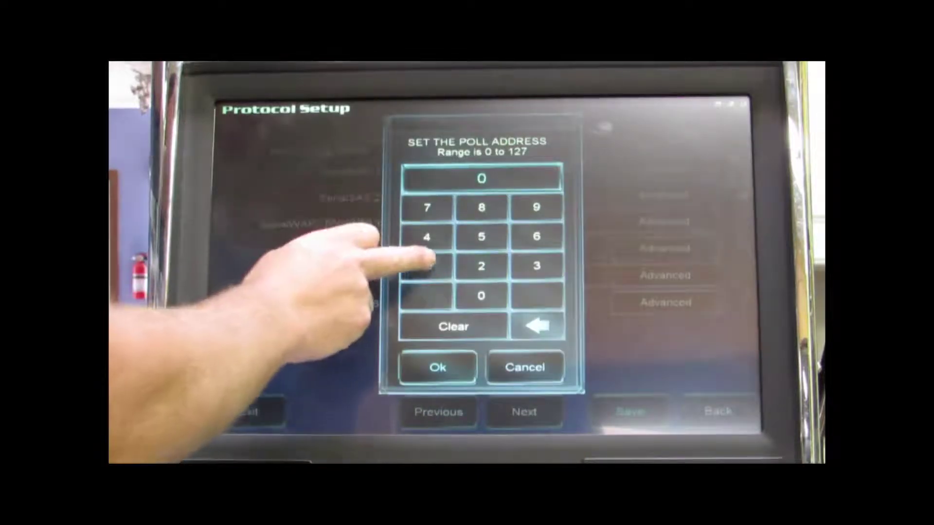
pyautogui.click(427, 266)
pyautogui.click(438, 367)
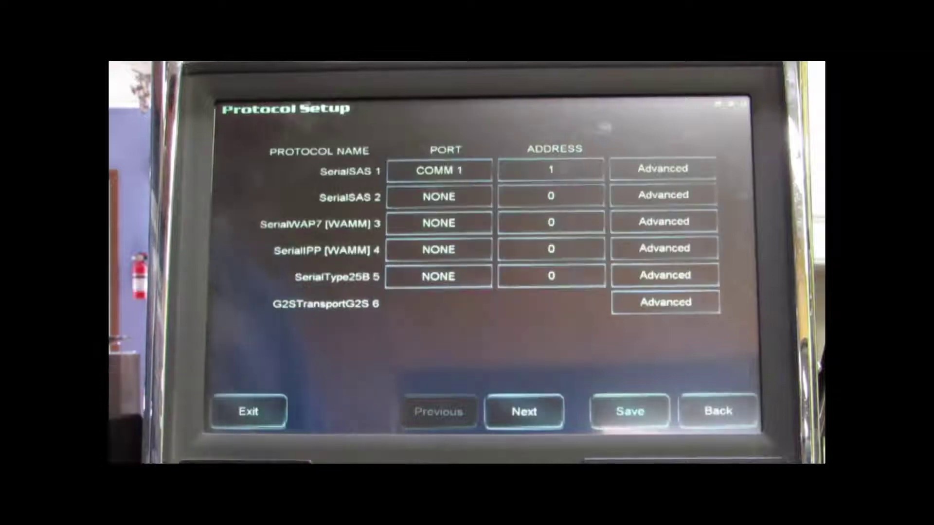
pyautogui.click(663, 169)
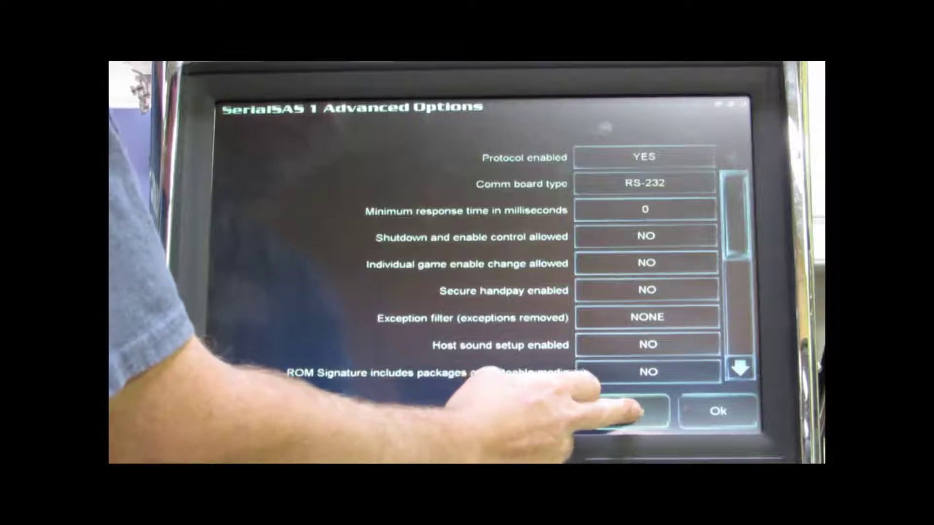
# - Save SerialSAS 1's advanced options and continue to Protocol Control Setup
pyautogui.click(636, 413)
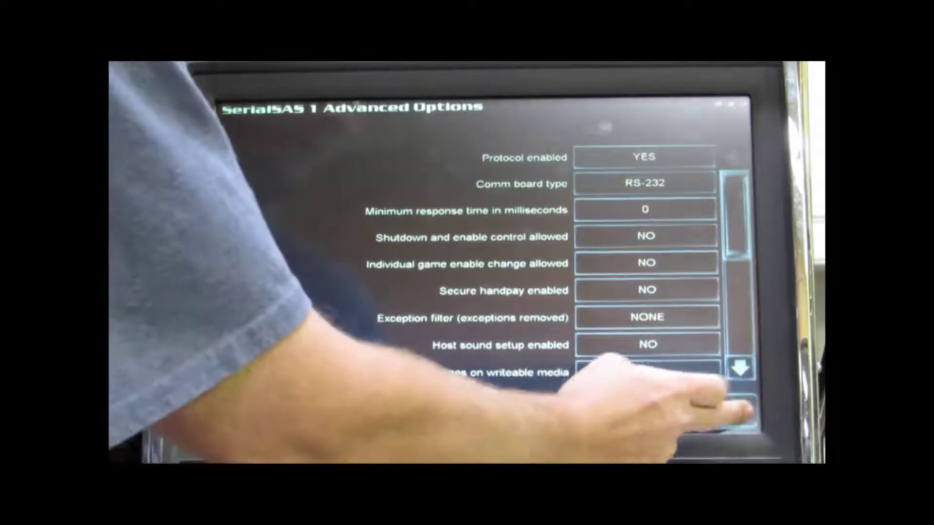
pyautogui.click(718, 411)
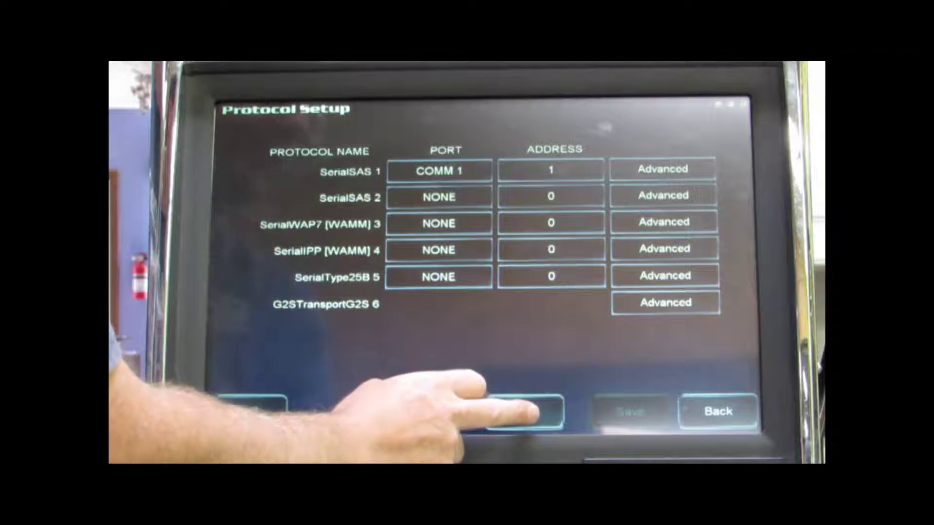
pyautogui.click(528, 412)
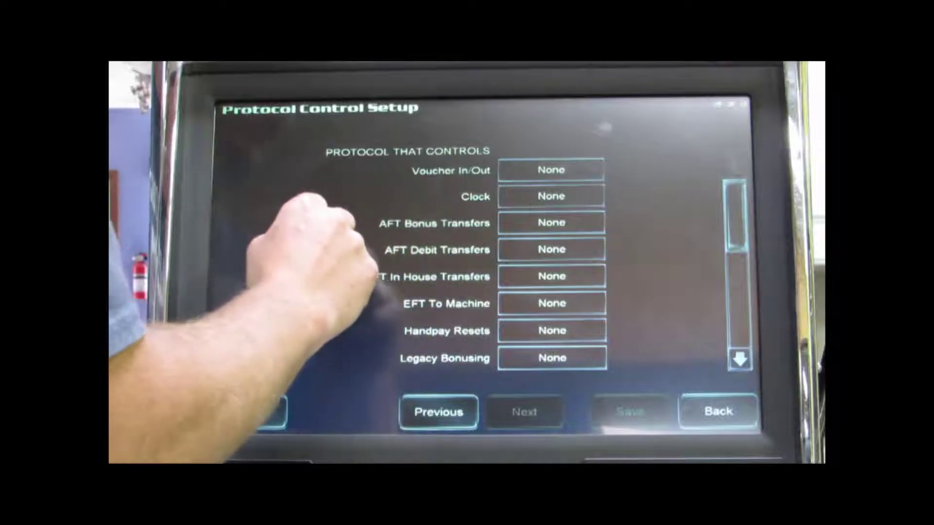
# - Assign SerialSAS 1 to control Voucher In/Out
pyautogui.click(551, 169)
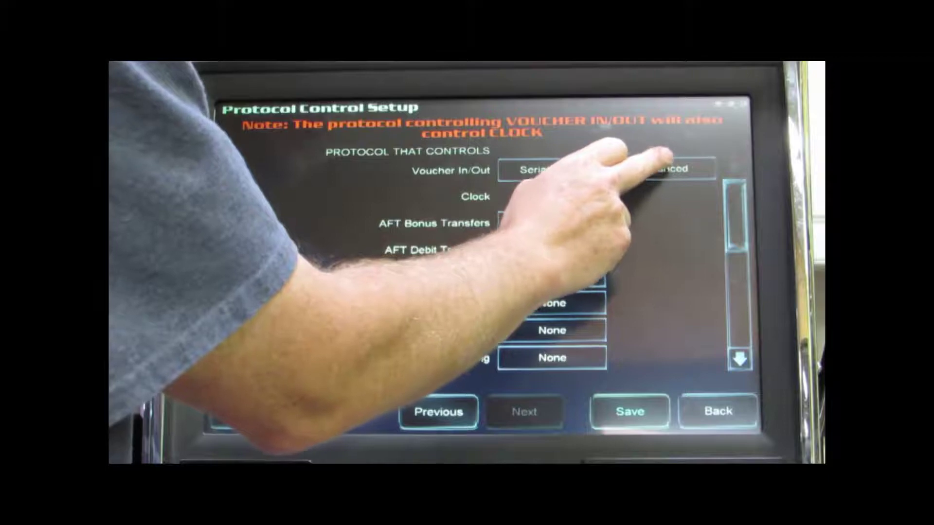
# - Set voucher options to SYSTEM validation, with accept and print vouchers both YES
pyautogui.click(668, 167)
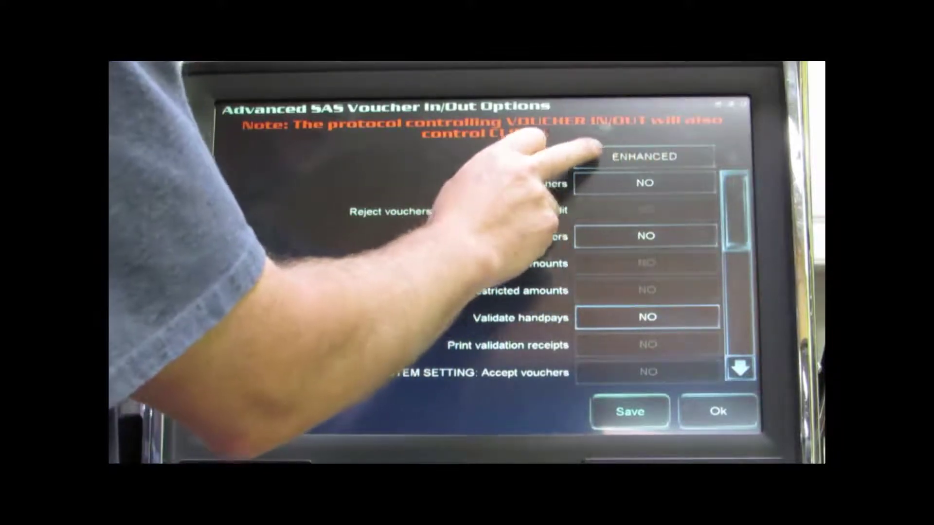
pyautogui.click(635, 154)
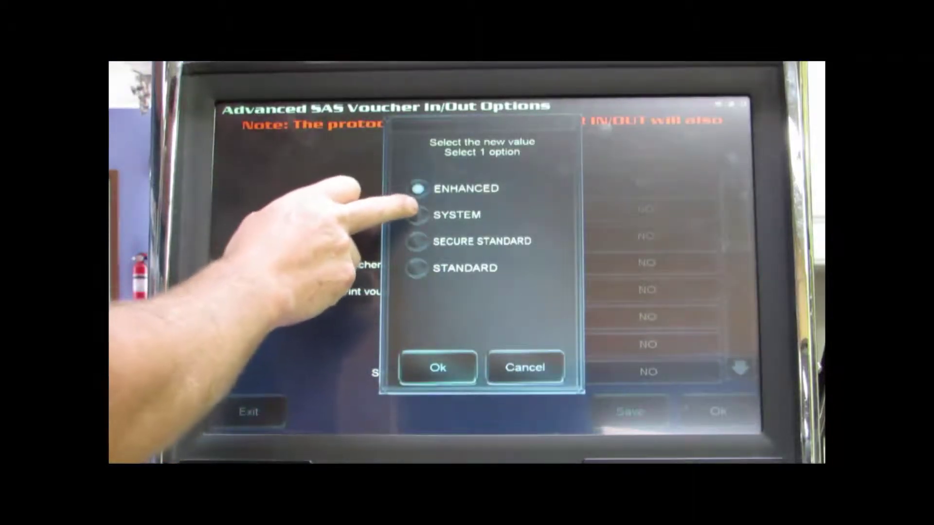
pyautogui.click(417, 215)
pyautogui.click(438, 367)
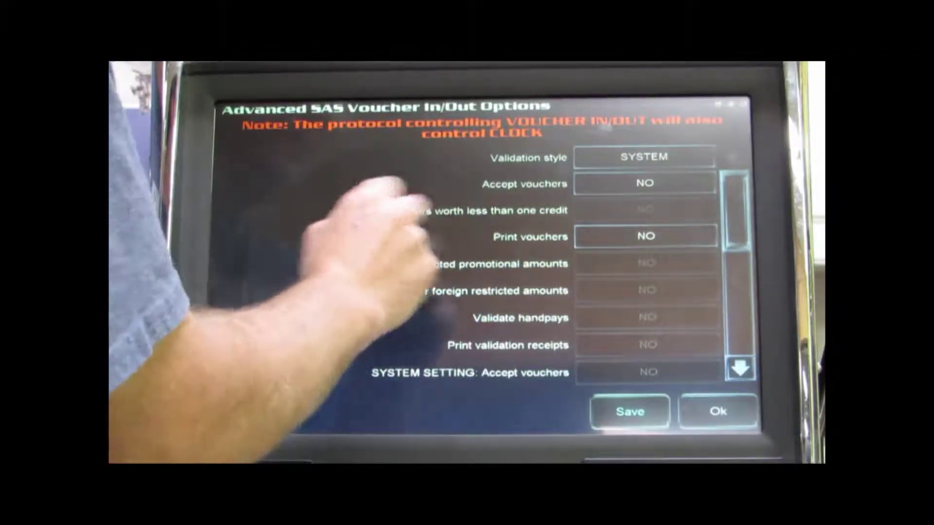
pyautogui.click(645, 183)
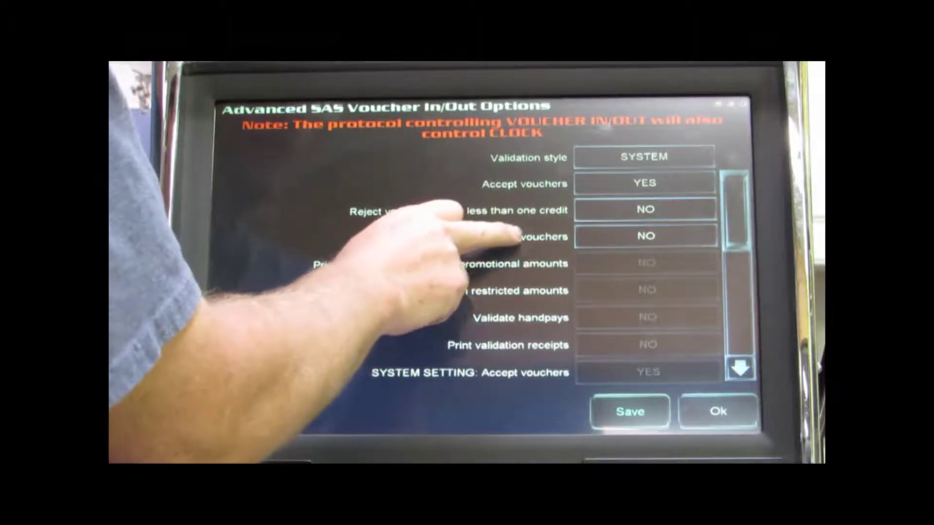
pyautogui.click(635, 236)
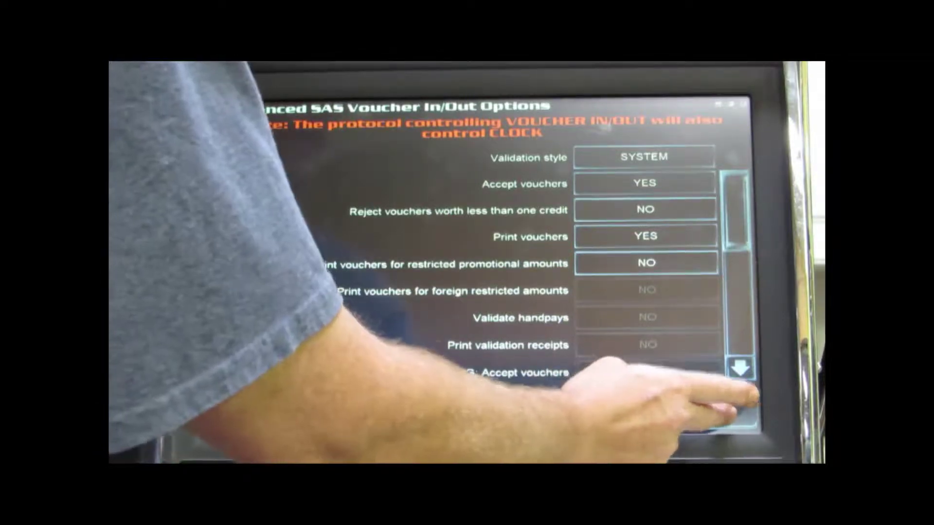
pyautogui.click(723, 411)
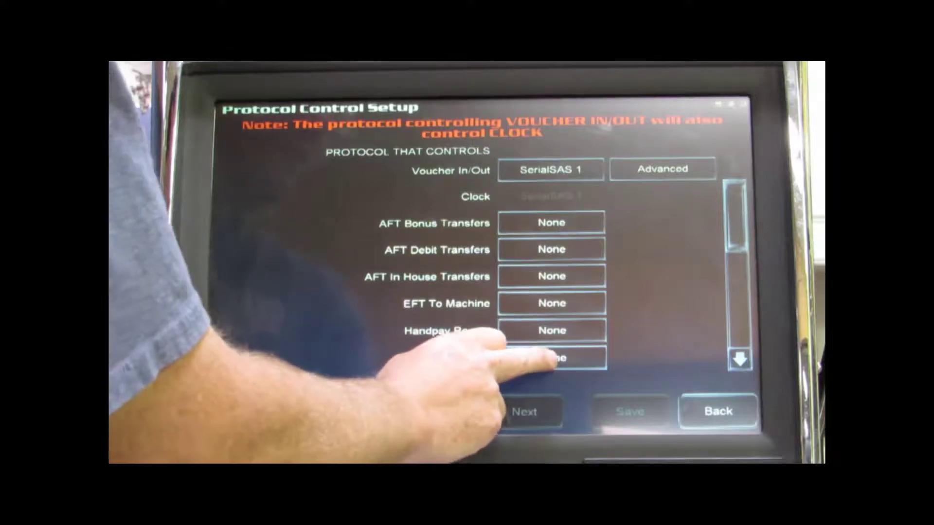
# - Assign Legacy Bonusing to SerialSAS 1 and review its USD $0.00 bonus limit
pyautogui.click(548, 357)
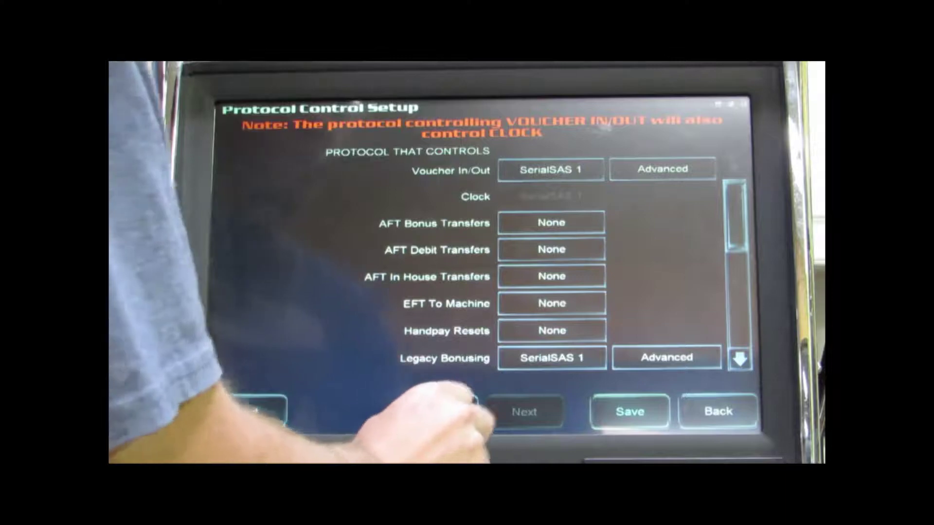
pyautogui.click(642, 356)
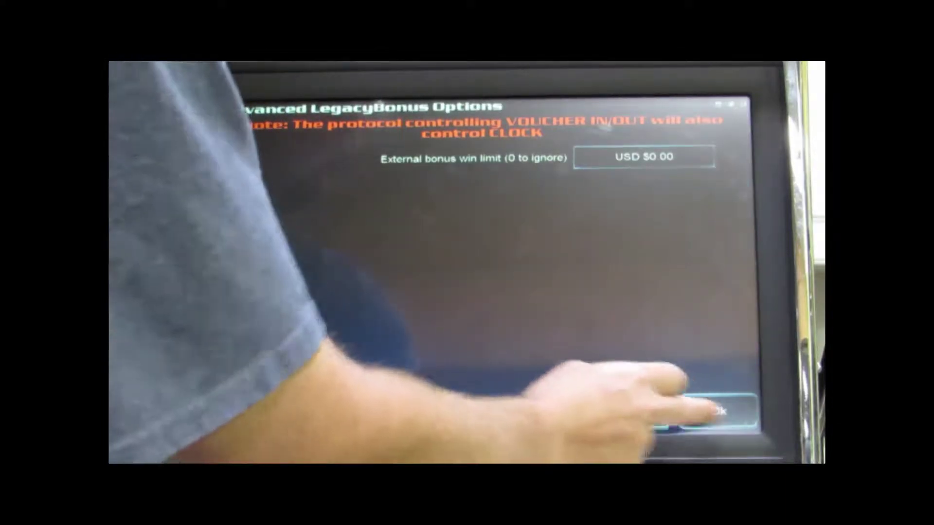
pyautogui.click(723, 411)
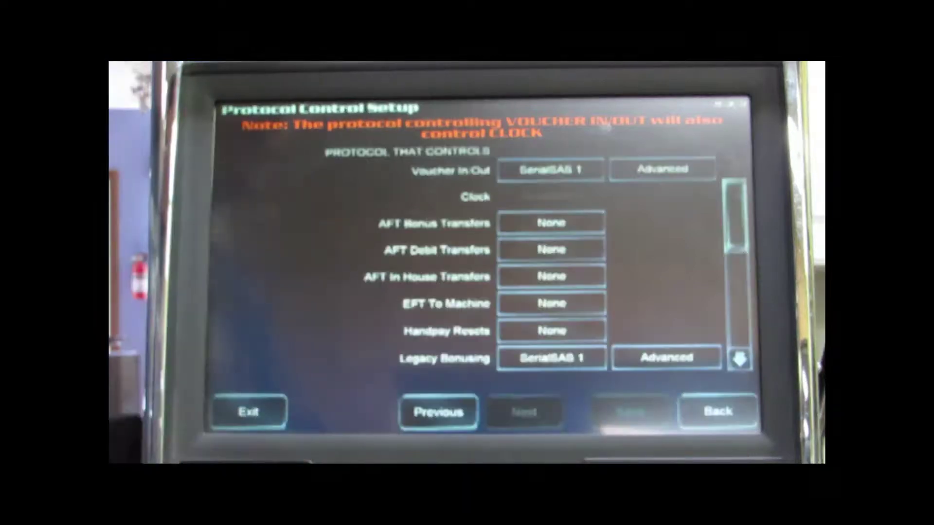